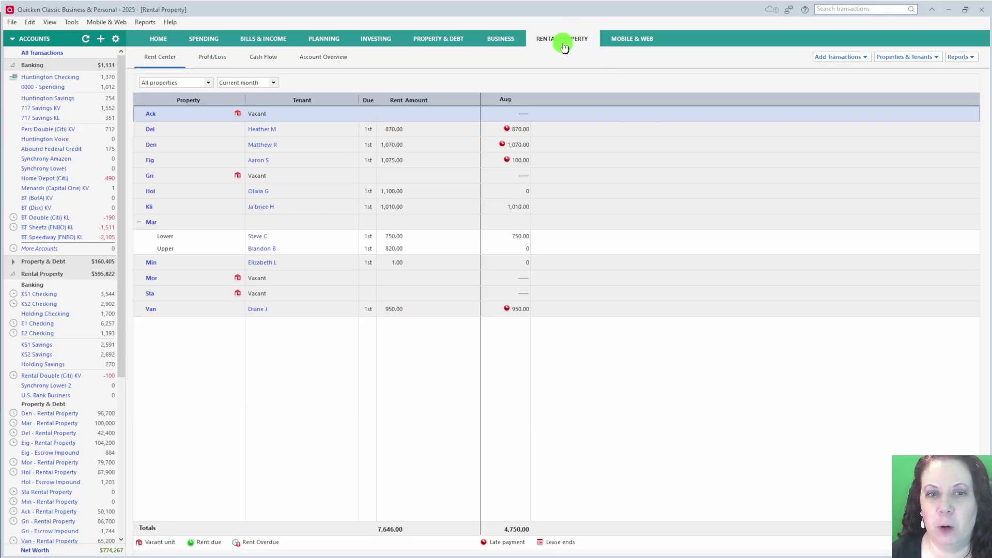
{"action": "left_click", "coordinate": [565, 47]}
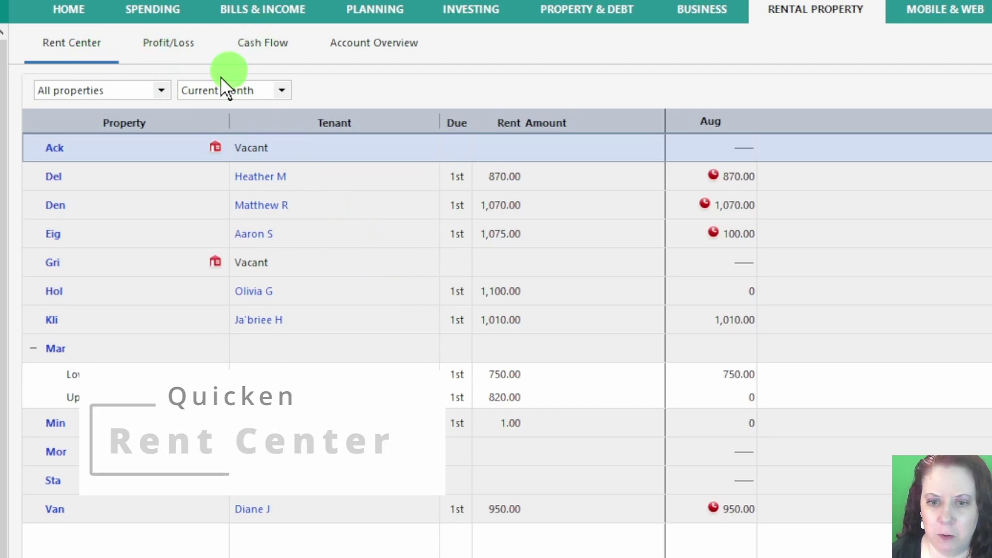
Step: Keep All properties selected and change the Rent Center period to Current year
{"action": "left_click", "coordinate": [162, 90]}
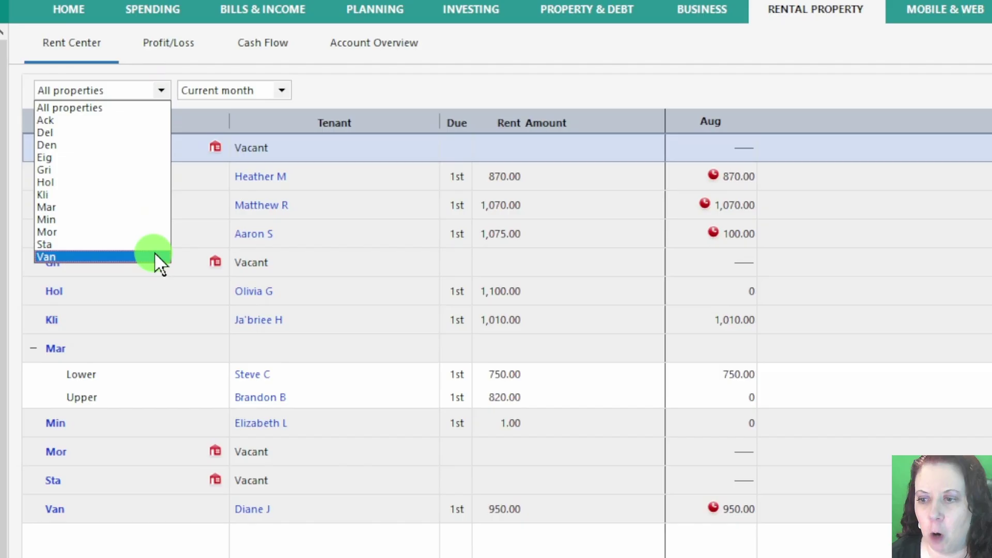
{"action": "left_click", "coordinate": [155, 107]}
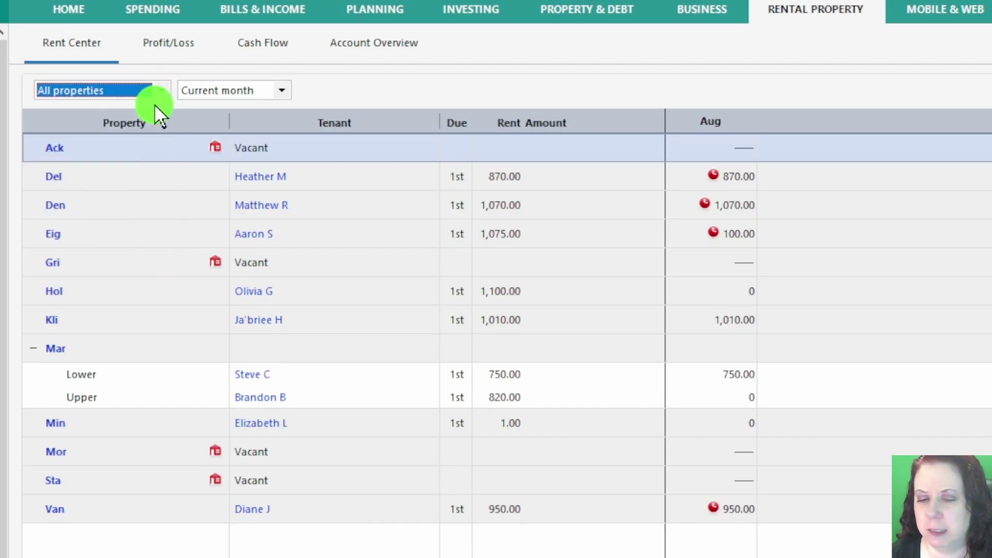
{"action": "left_click", "coordinate": [281, 90]}
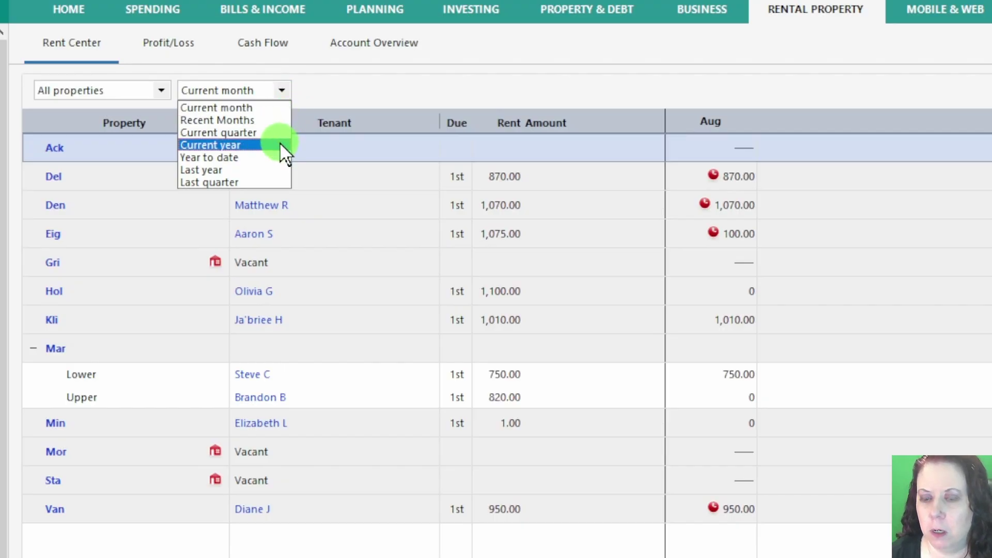
{"action": "left_click", "coordinate": [280, 145]}
{"action": "left_click", "coordinate": [277, 91]}
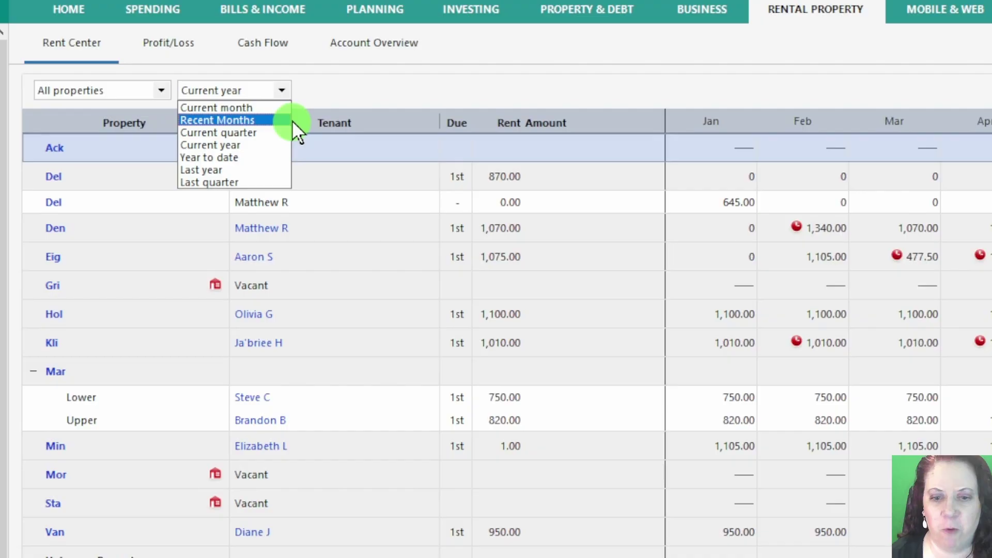
{"action": "left_click", "coordinate": [351, 83]}
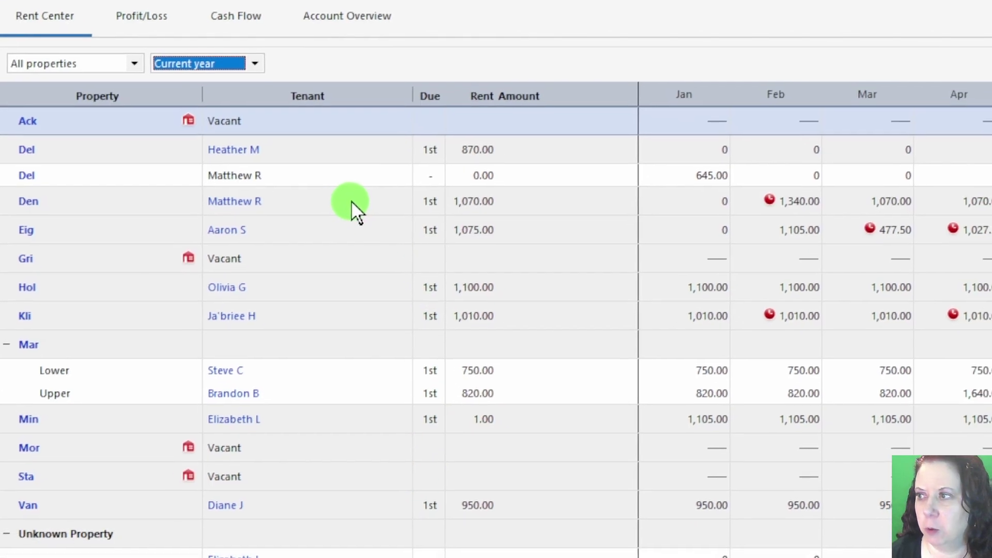
Step: Start entering Den's 1,070.00 rent payment, then cancel it without recording
{"action": "left_click", "coordinate": [379, 228]}
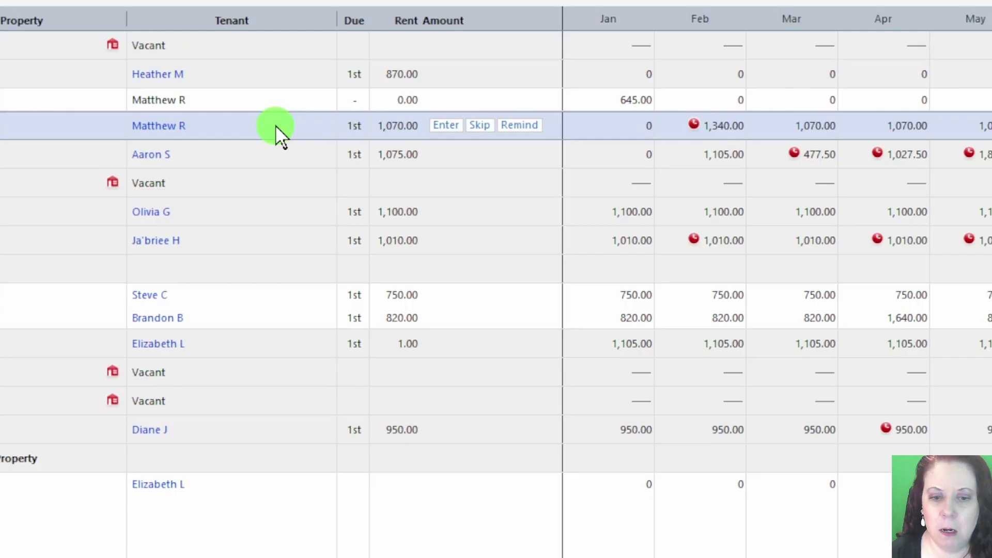
{"action": "left_click", "coordinate": [394, 73]}
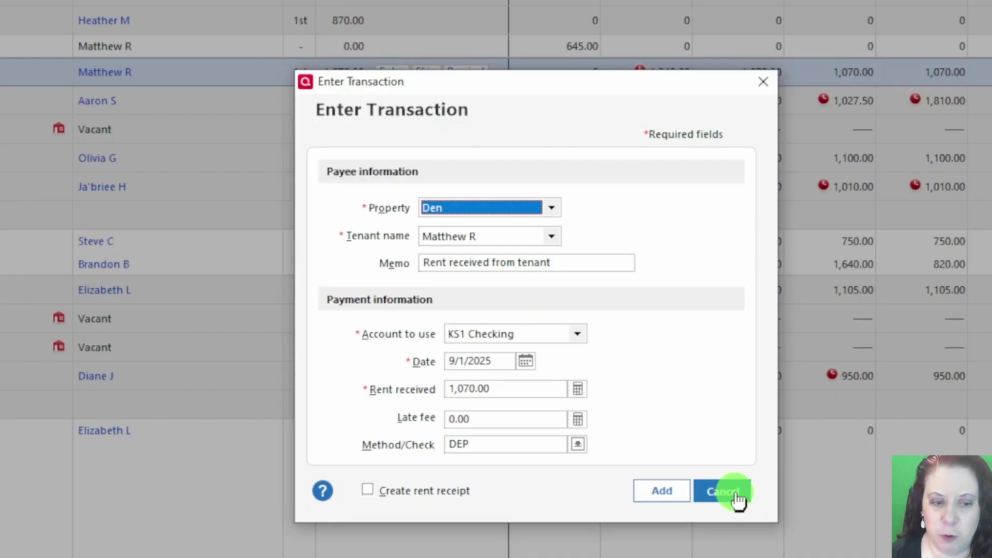
{"action": "left_click", "coordinate": [738, 495]}
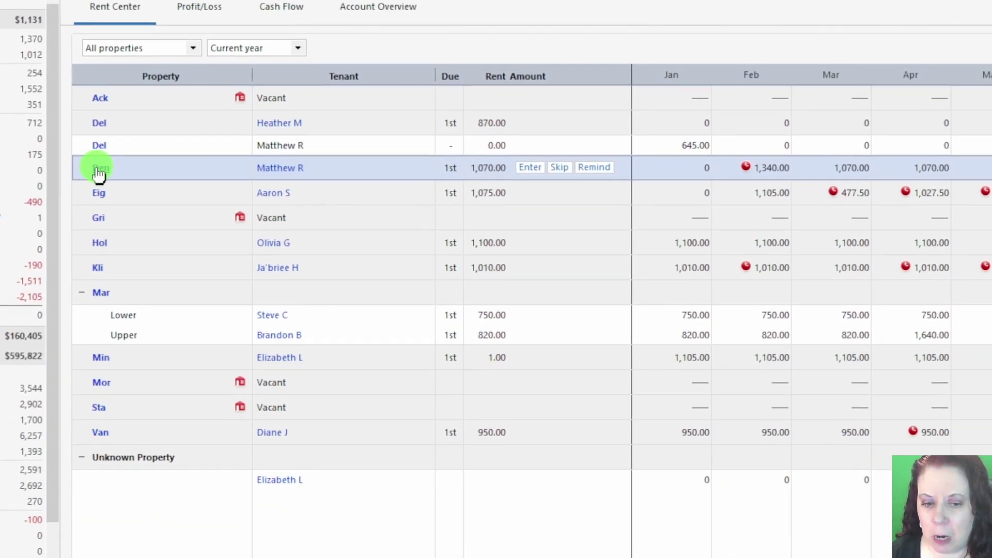
{"action": "left_click", "coordinate": [99, 168]}
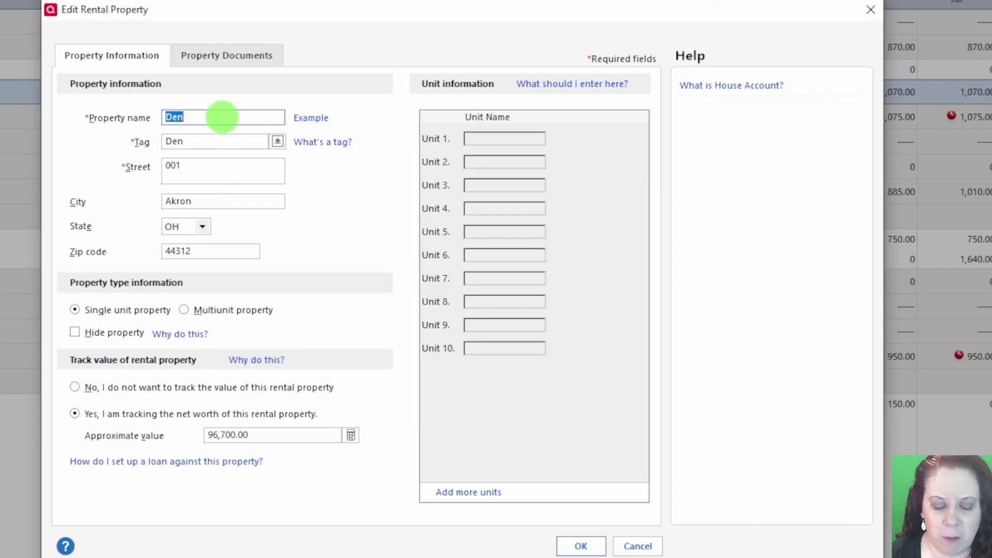
{"action": "left_click", "coordinate": [206, 115]}
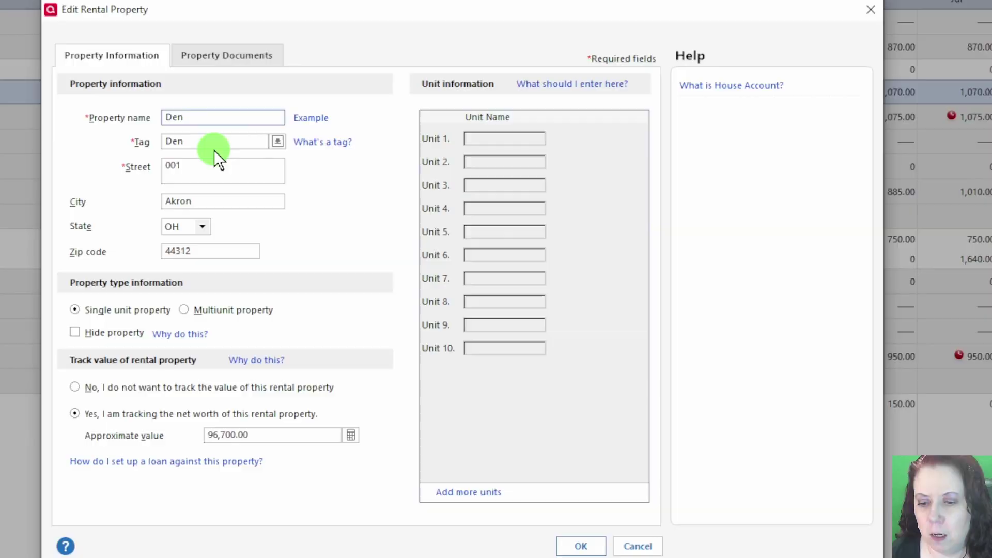
{"action": "left_click", "coordinate": [244, 176]}
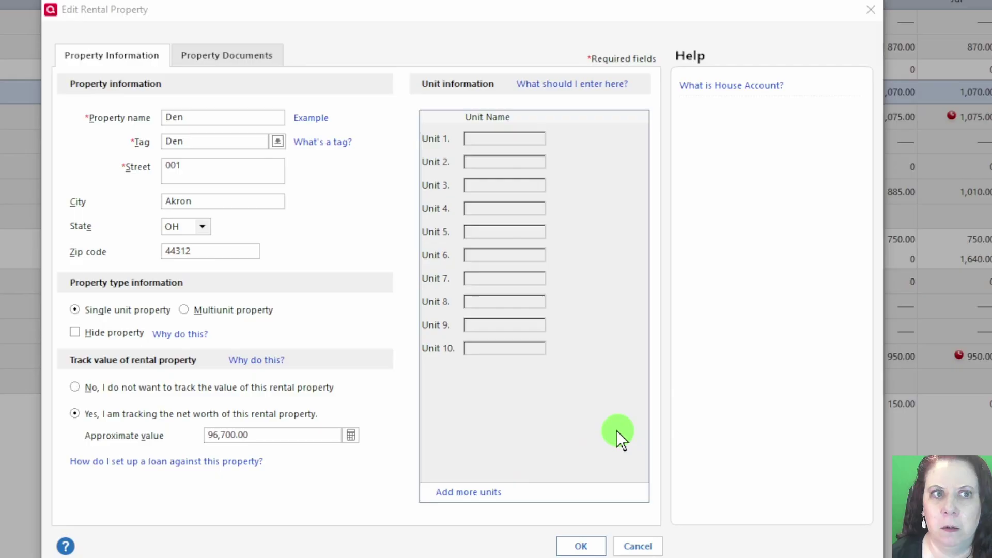
Step: View Den's Property Documents, then cancel the Edit Rental Property dialog without saving
{"action": "left_click", "coordinate": [220, 60]}
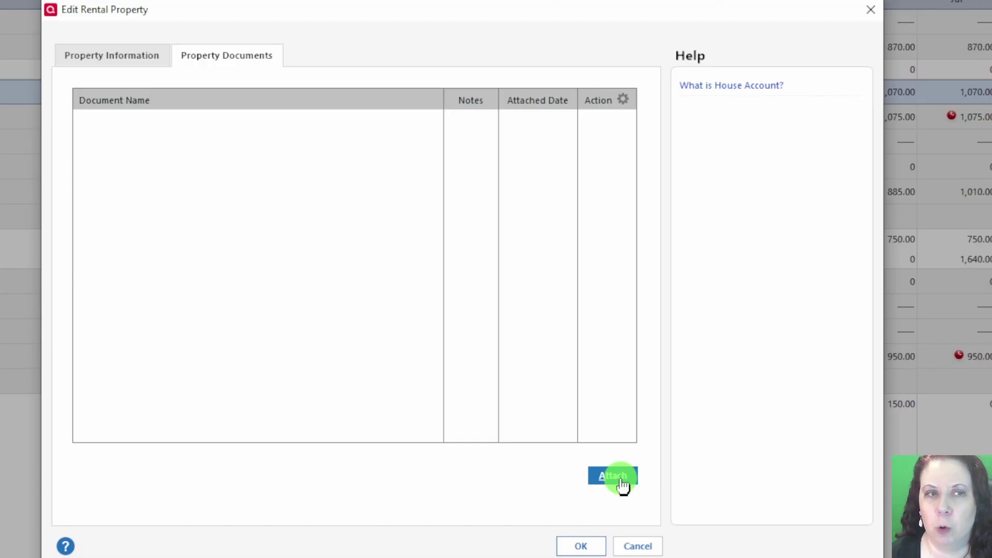
{"action": "left_click", "coordinate": [636, 546]}
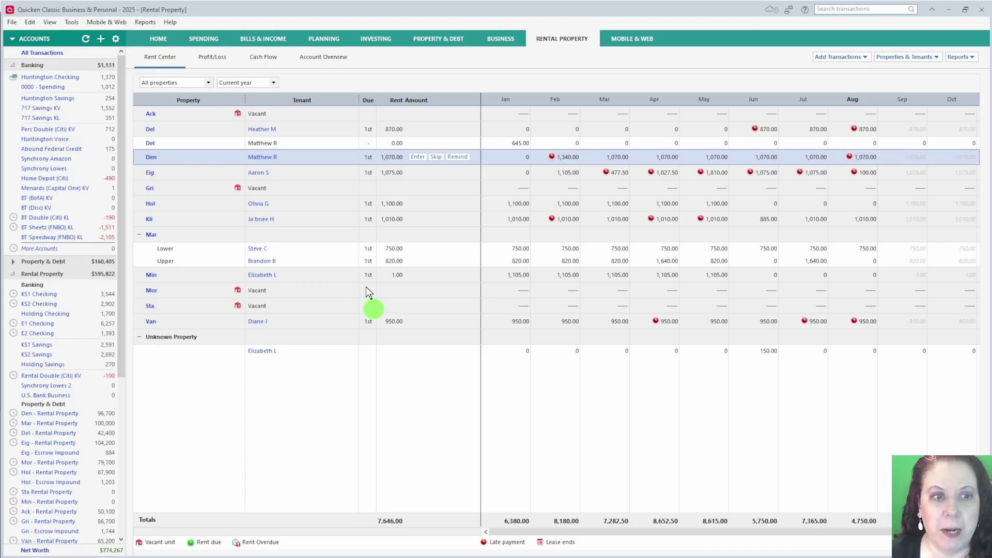
Step: Show Profit/Loss for July 2025, filtered to the Eig property only
{"action": "left_click", "coordinate": [212, 60]}
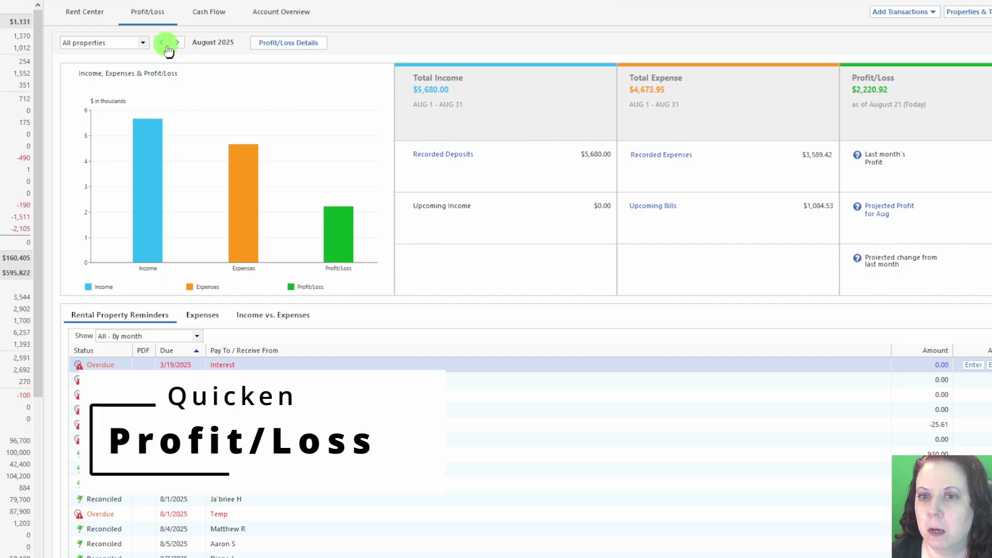
{"action": "left_click", "coordinate": [138, 29]}
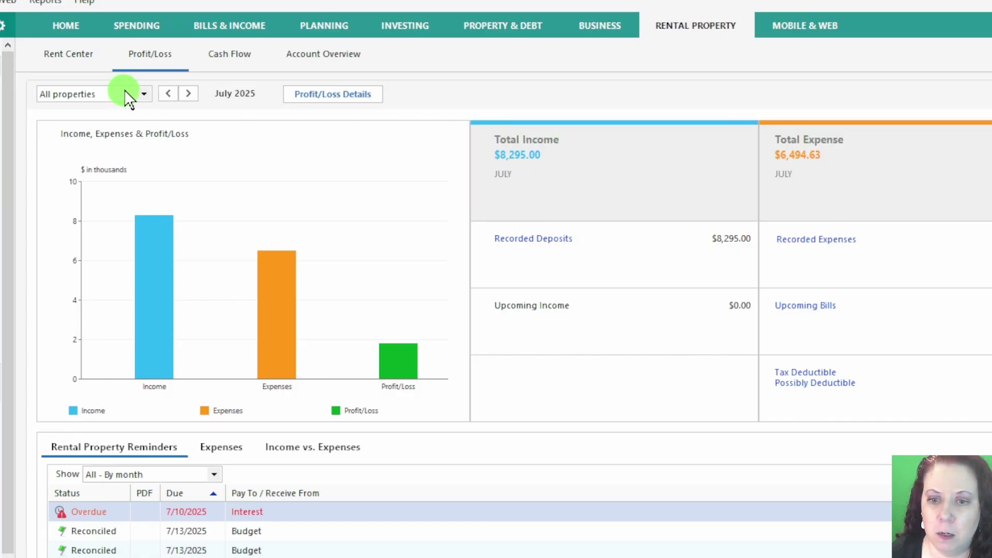
{"action": "left_click", "coordinate": [141, 94]}
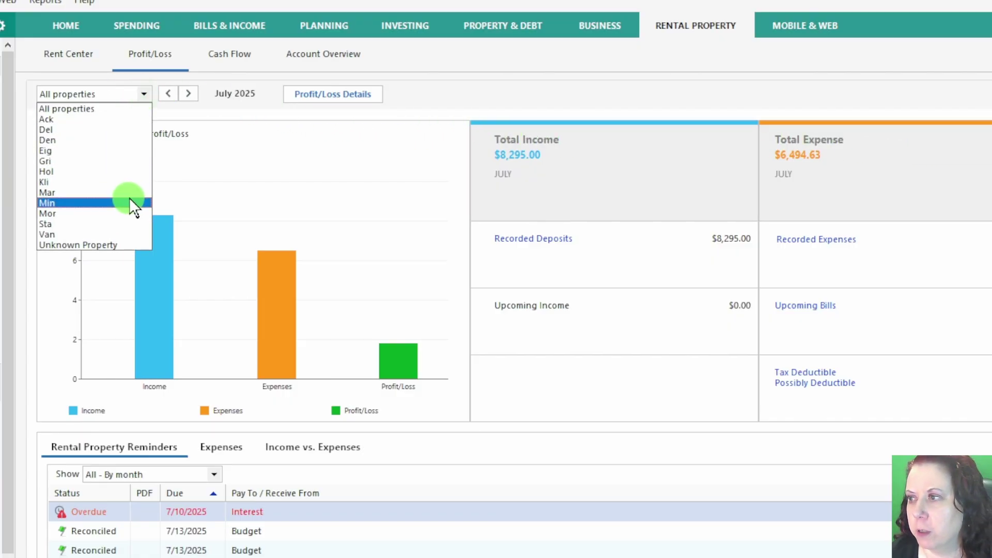
{"action": "left_click", "coordinate": [150, 119]}
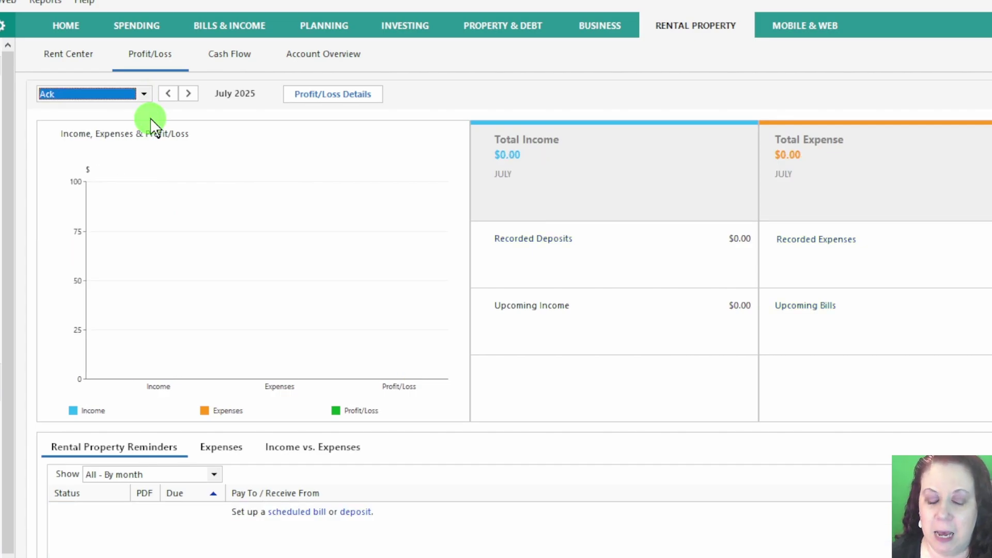
{"action": "left_click", "coordinate": [80, 94]}
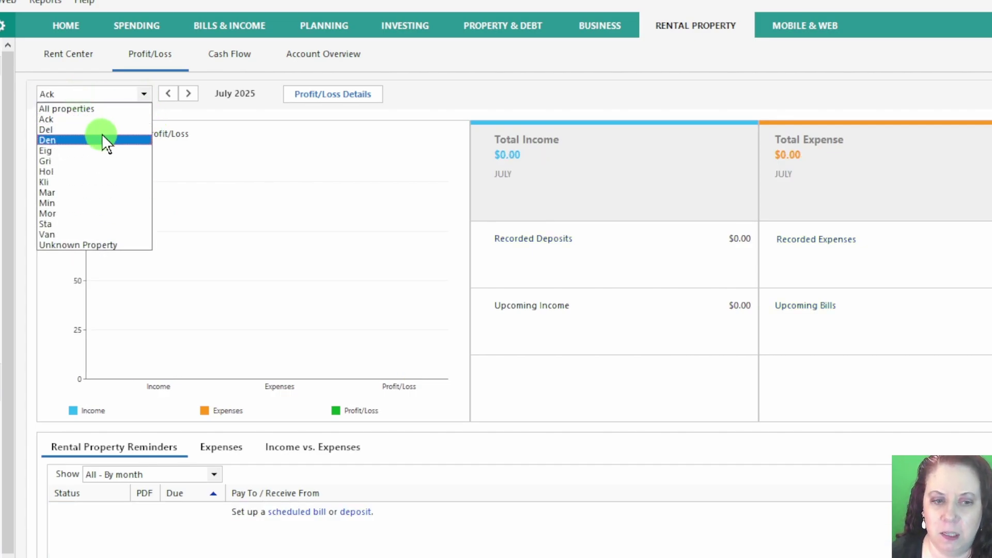
{"action": "left_click", "coordinate": [114, 150]}
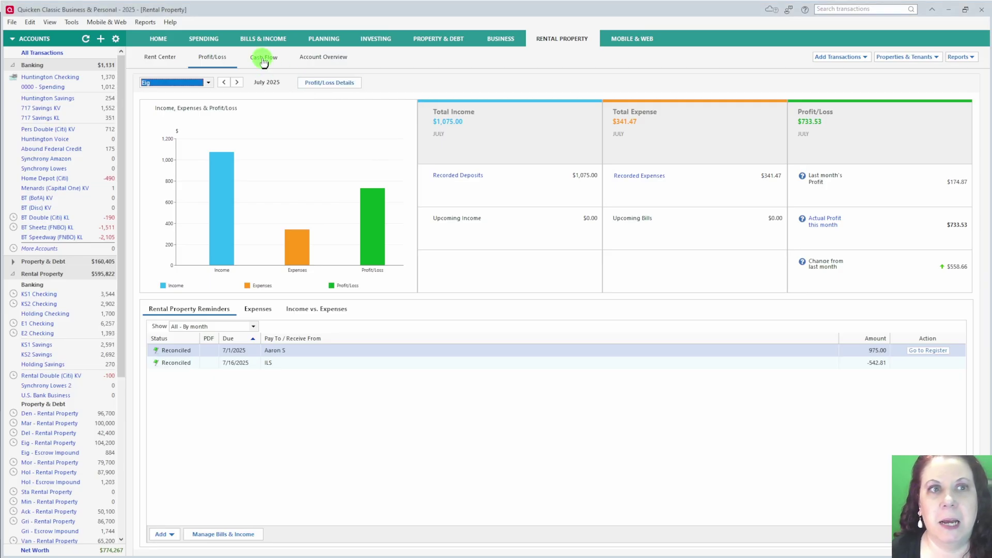
Step: Switch to the rental Cash Flow view showing July 2025 inflow 164,995.00 and outflow 155,053.14
{"action": "left_click", "coordinate": [229, 54]}
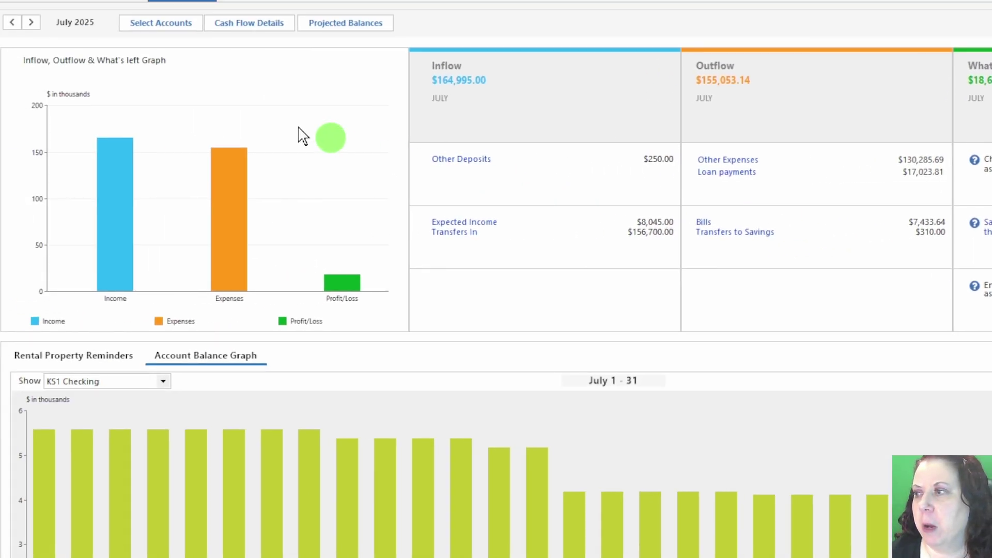
{"action": "left_click", "coordinate": [181, 24]}
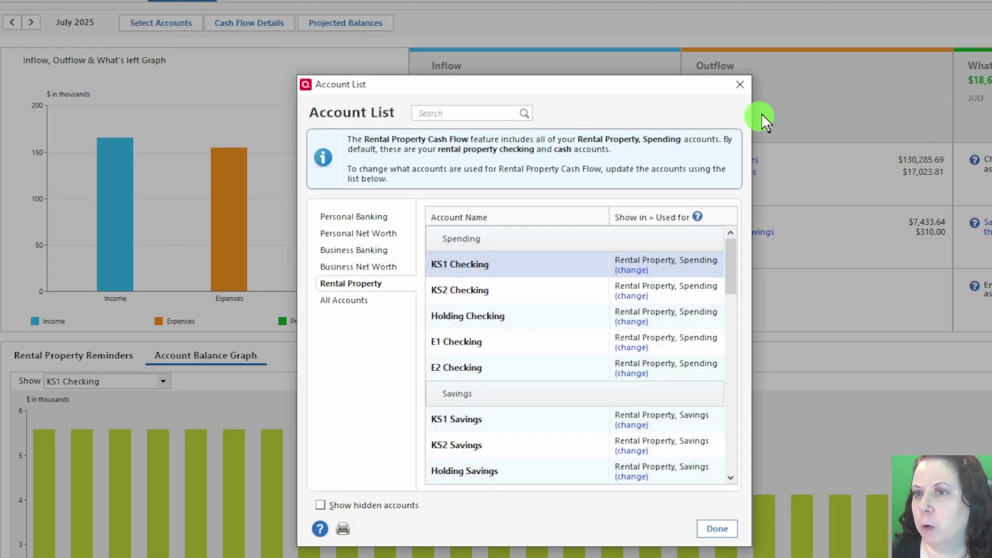
{"action": "left_click", "coordinate": [740, 84]}
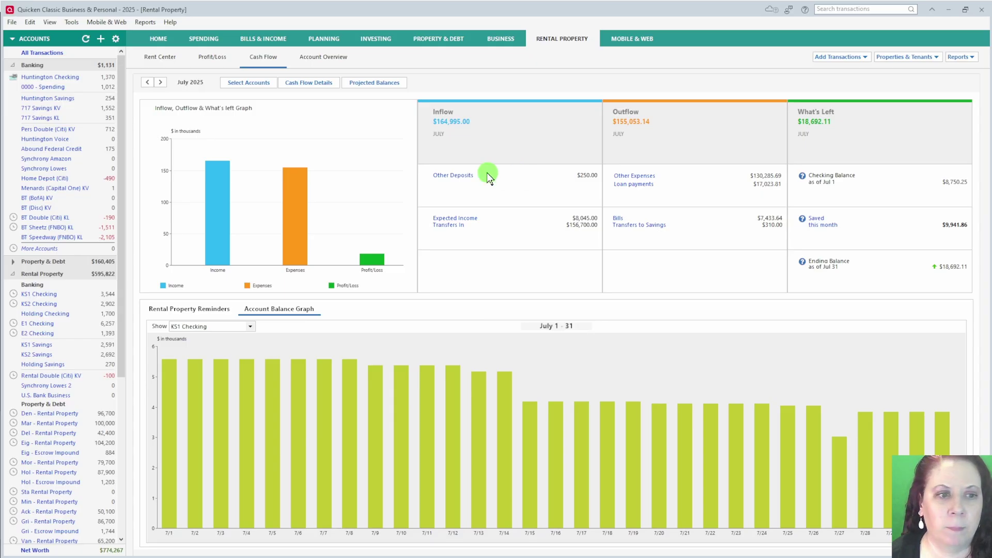
Step: Show the rental Account Overview and scroll through the credit card, asset and liability accounts
{"action": "left_click", "coordinate": [325, 60]}
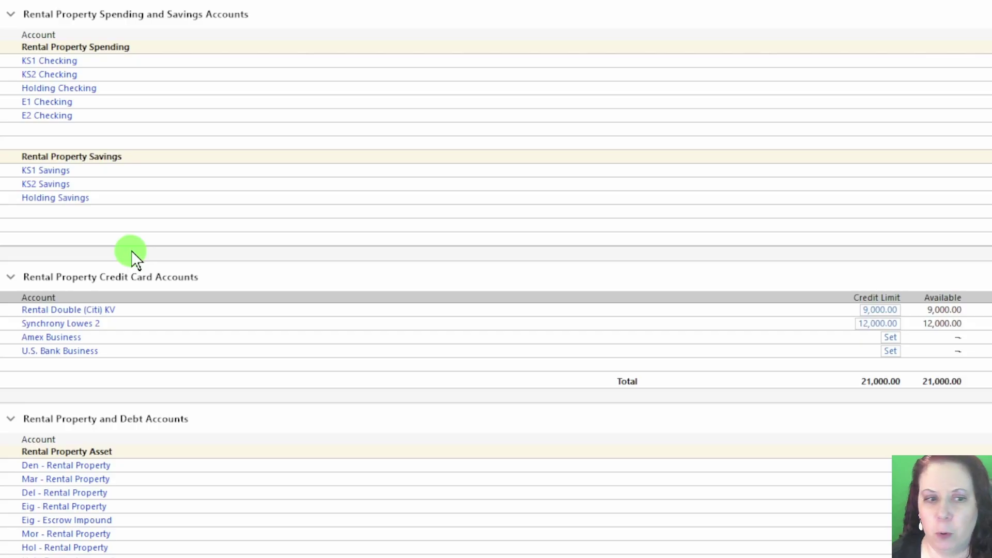
{"action": "scroll", "coordinate": [149, 248], "scroll_direction": "down", "scroll_amount": 3}
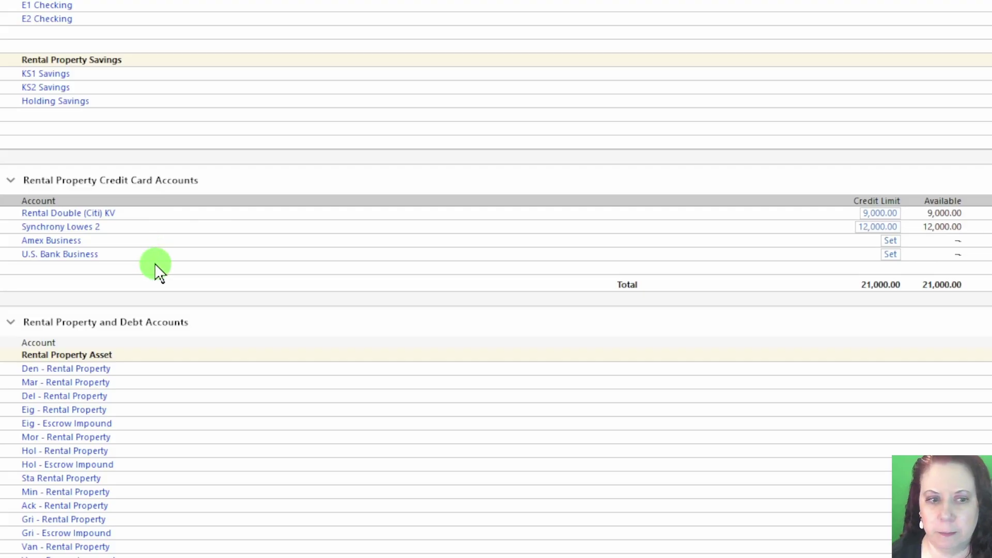
{"action": "scroll", "coordinate": [155, 266], "scroll_direction": "down", "scroll_amount": 5}
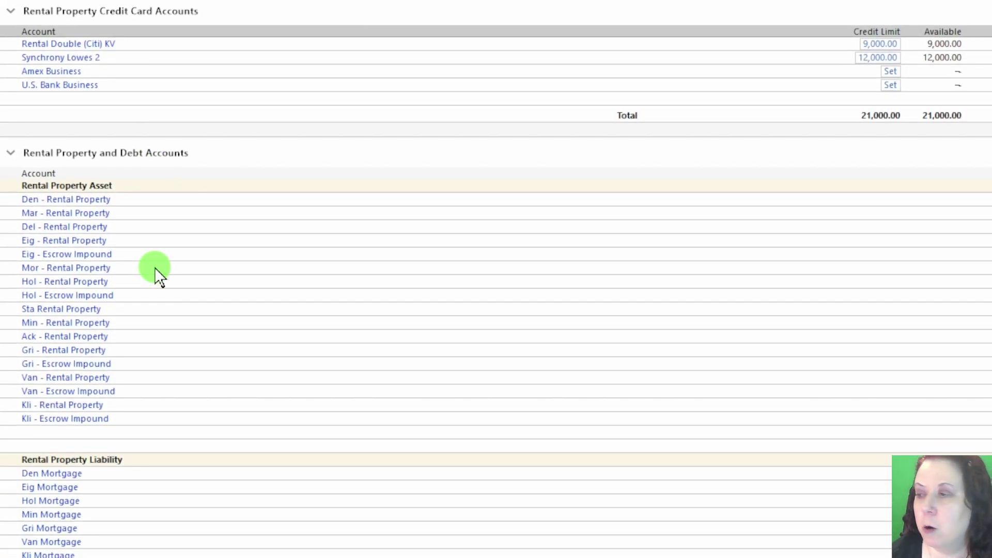
{"action": "scroll", "coordinate": [155, 267], "scroll_direction": "down", "scroll_amount": 2}
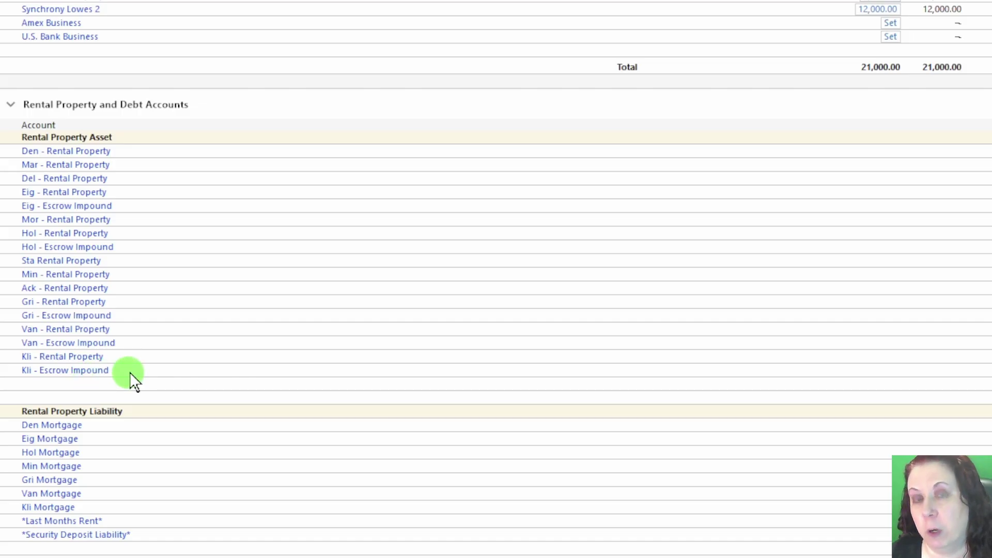
{"action": "scroll", "coordinate": [129, 372], "scroll_direction": "down", "scroll_amount": 1}
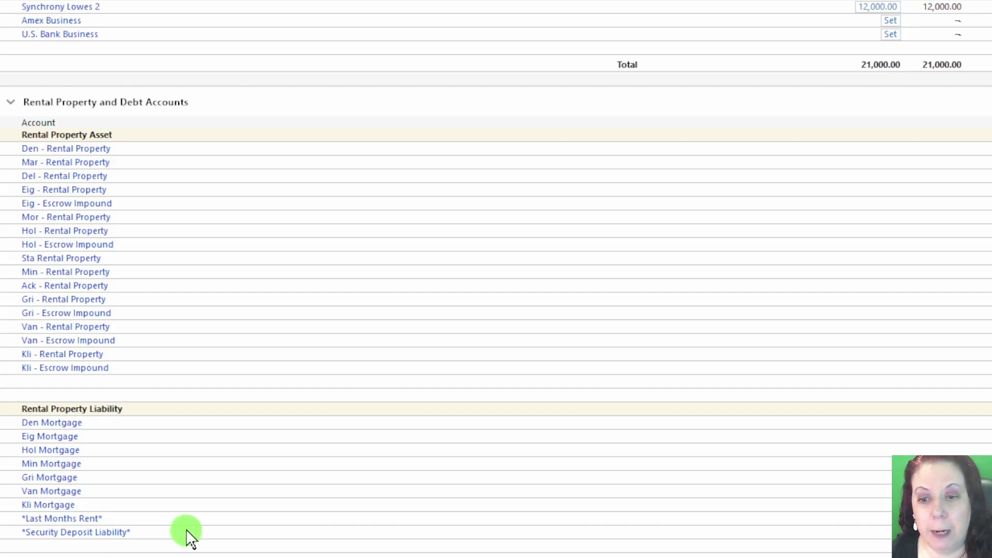
{"action": "scroll", "coordinate": [186, 529], "scroll_direction": "down", "scroll_amount": 3}
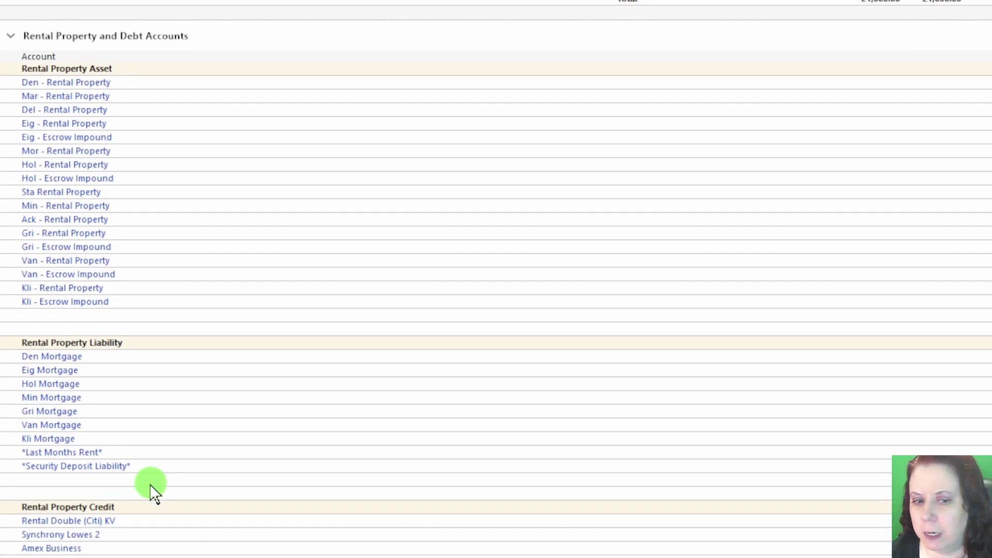
{"action": "scroll", "coordinate": [150, 485], "scroll_direction": "down", "scroll_amount": 3}
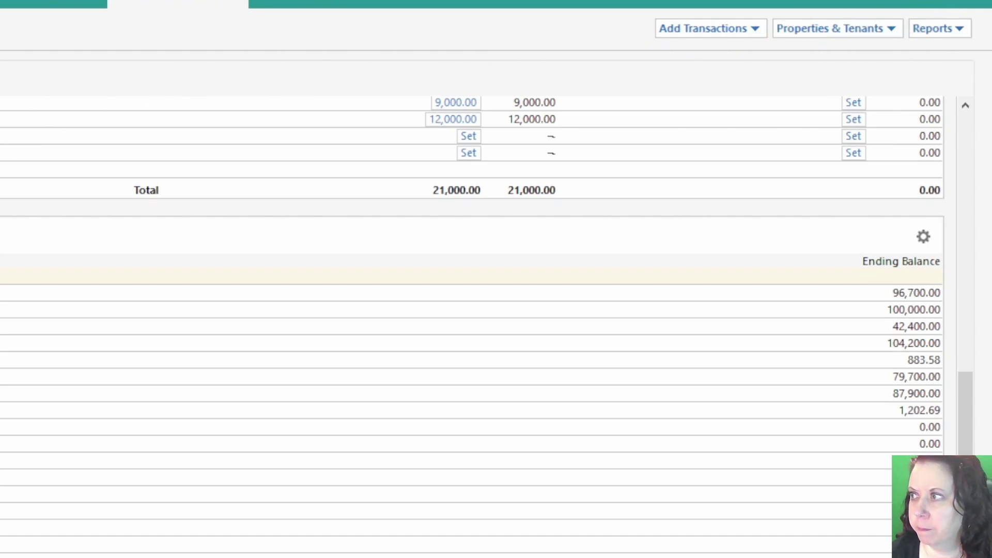
Step: Review the Add Transactions and Properties & Tenants drop-down options
{"action": "left_click", "coordinate": [758, 32]}
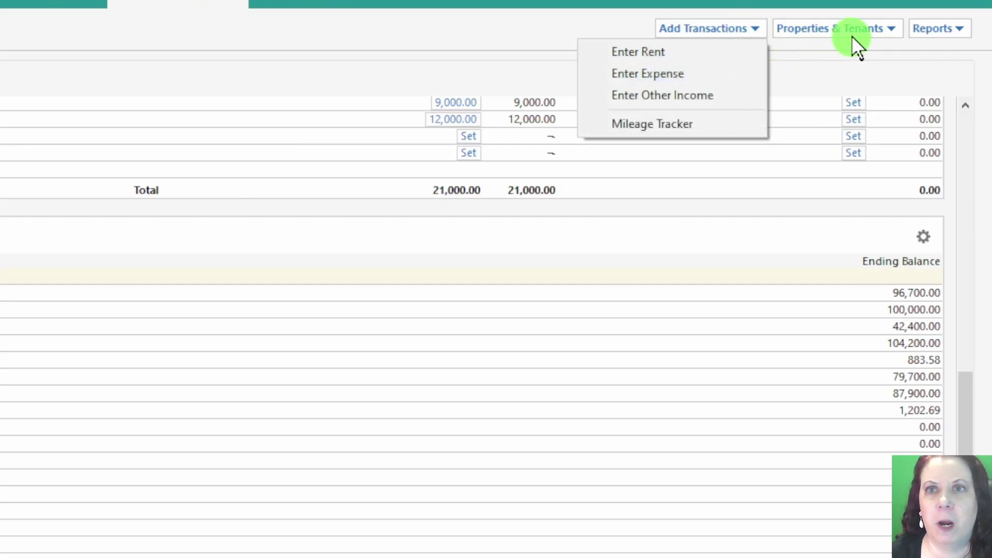
{"action": "left_click", "coordinate": [877, 27]}
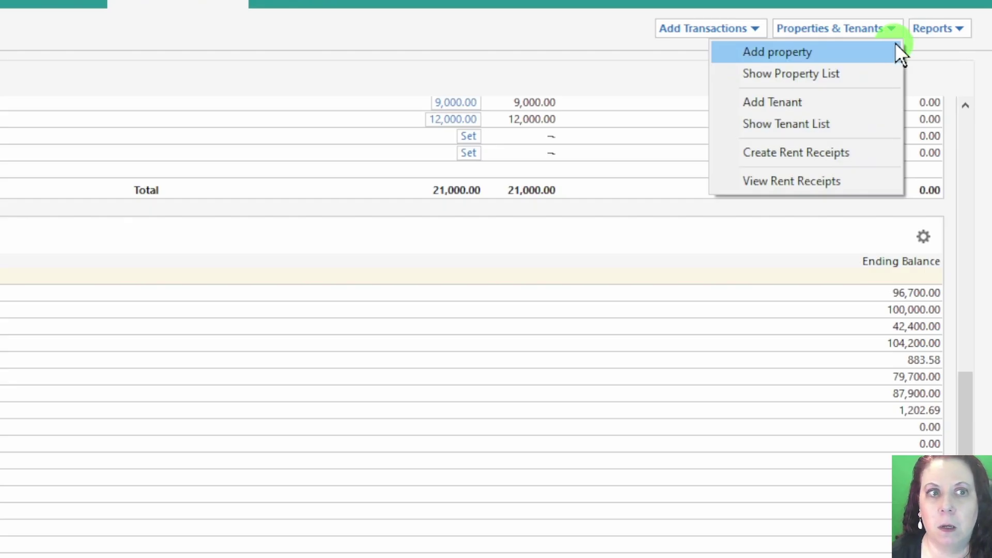
Step: Browse the Reports menu's All Reports and Tax submenus, then close it without choosing a report
{"action": "left_click", "coordinate": [953, 30]}
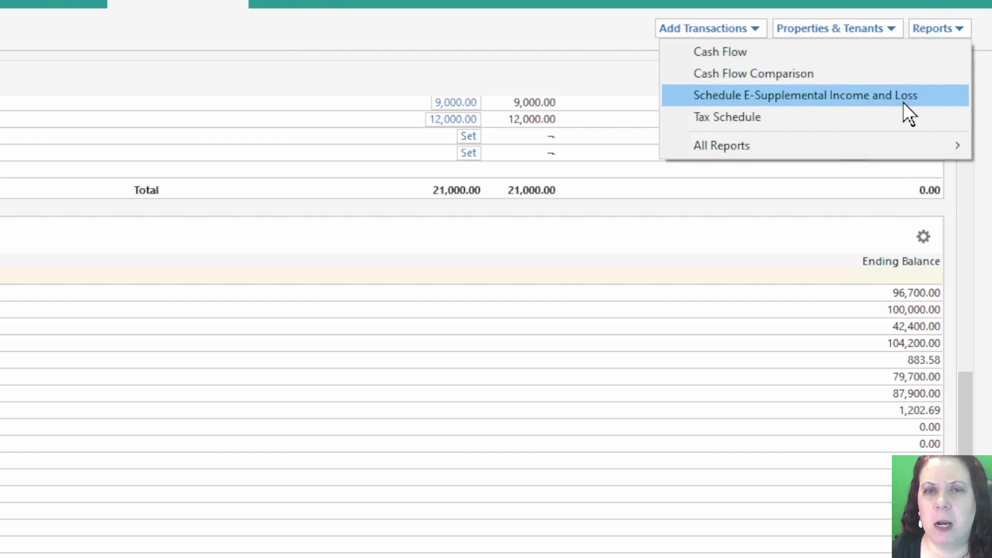
{"action": "left_click", "coordinate": [891, 146]}
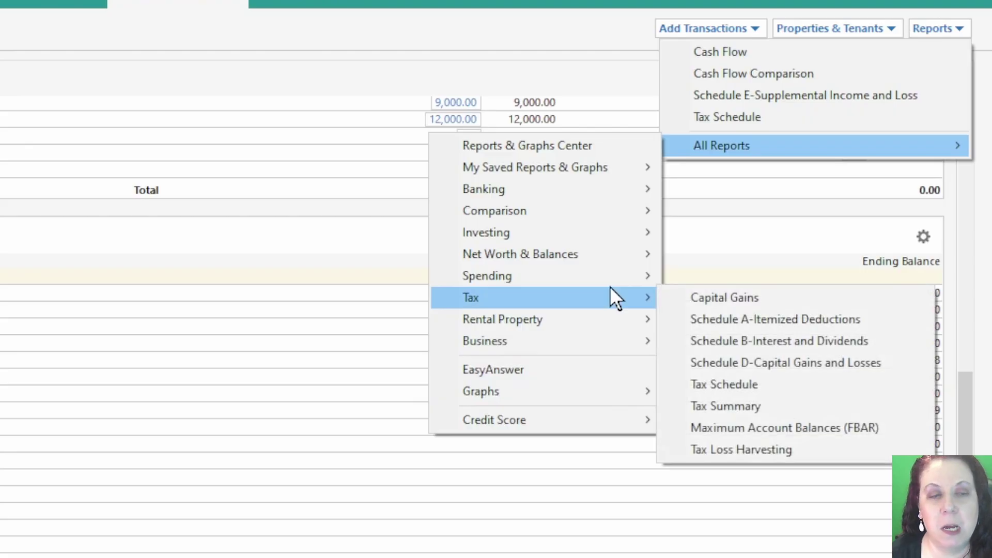
{"action": "mouse_move", "coordinate": [622, 285]}
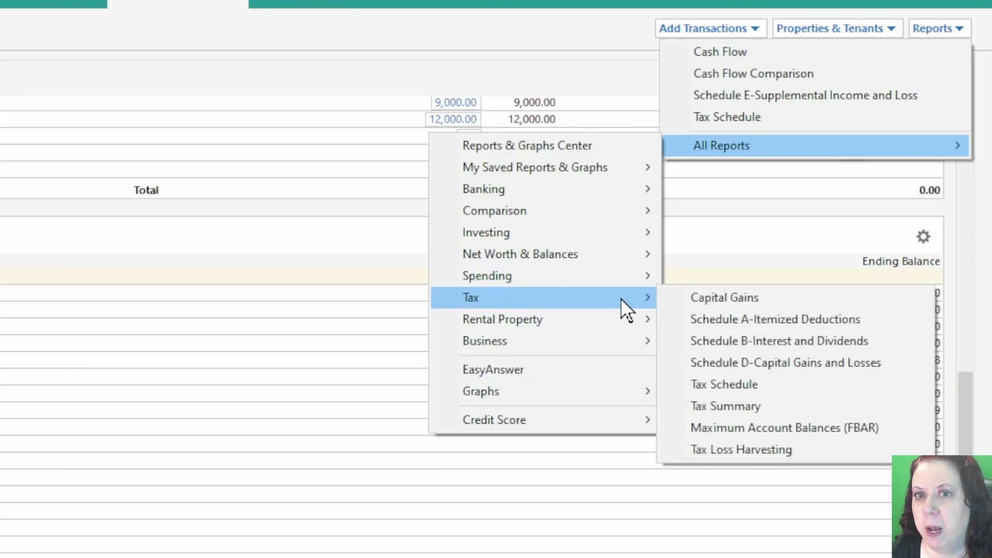
{"action": "mouse_move", "coordinate": [600, 209]}
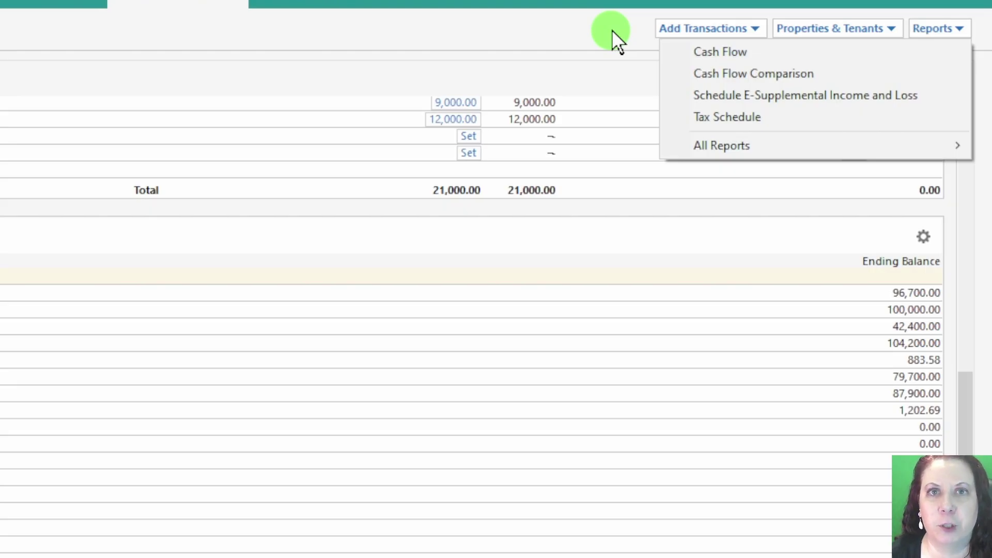
{"action": "left_click", "coordinate": [612, 29]}
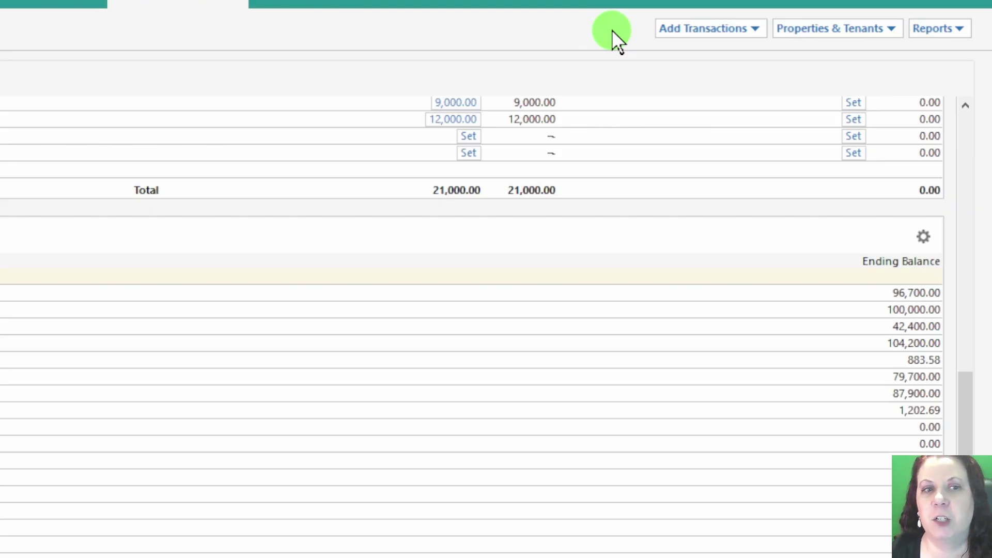